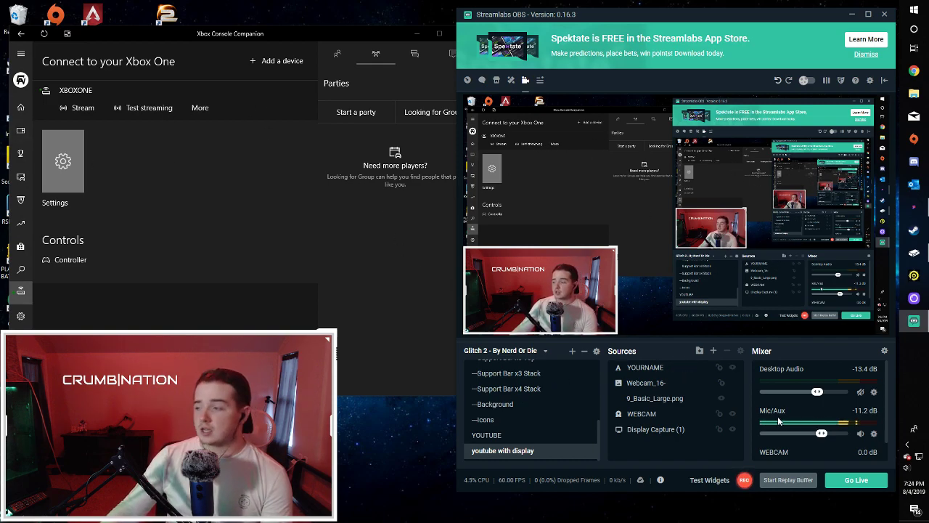
# - Add a new Game Capture source, keeping the default name 'Game Capture'
pyautogui.click(713, 351)
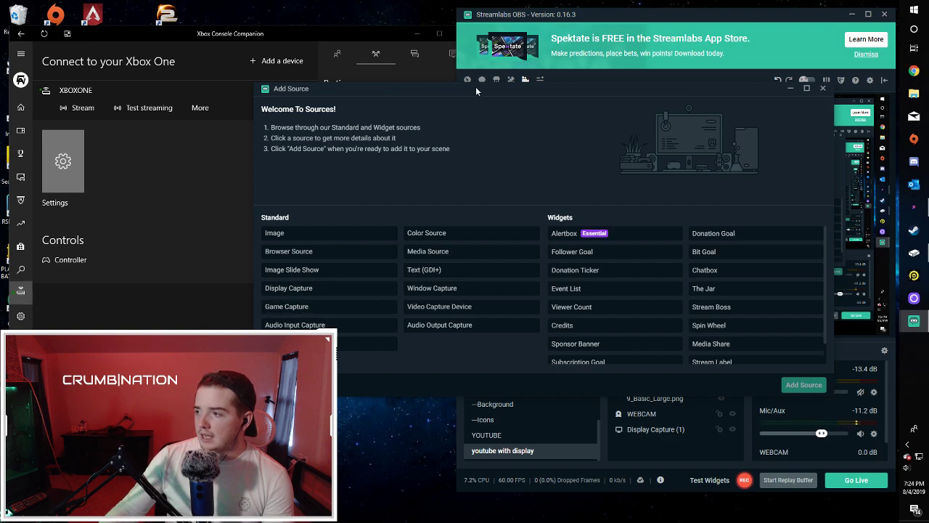
pyautogui.moveTo(476, 87); pyautogui.dragTo(493, 18)
pyautogui.click(309, 237)
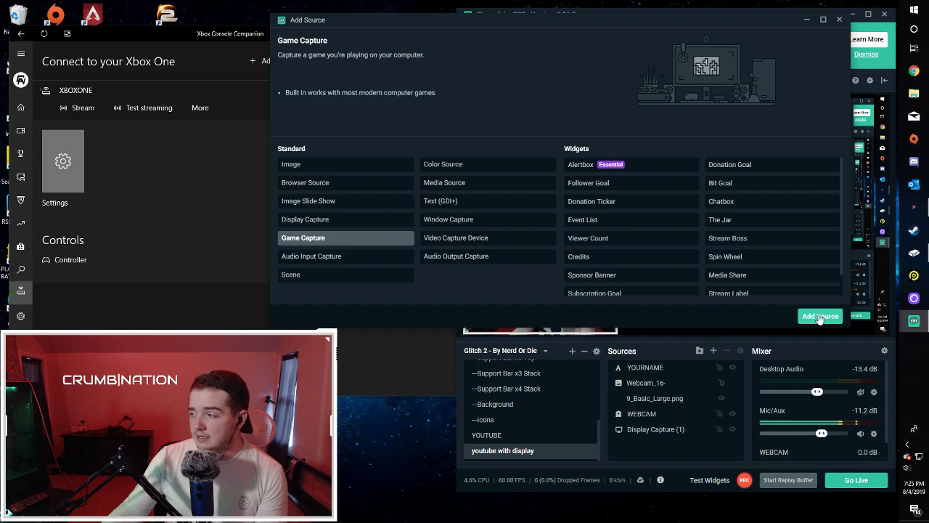
pyautogui.click(820, 317)
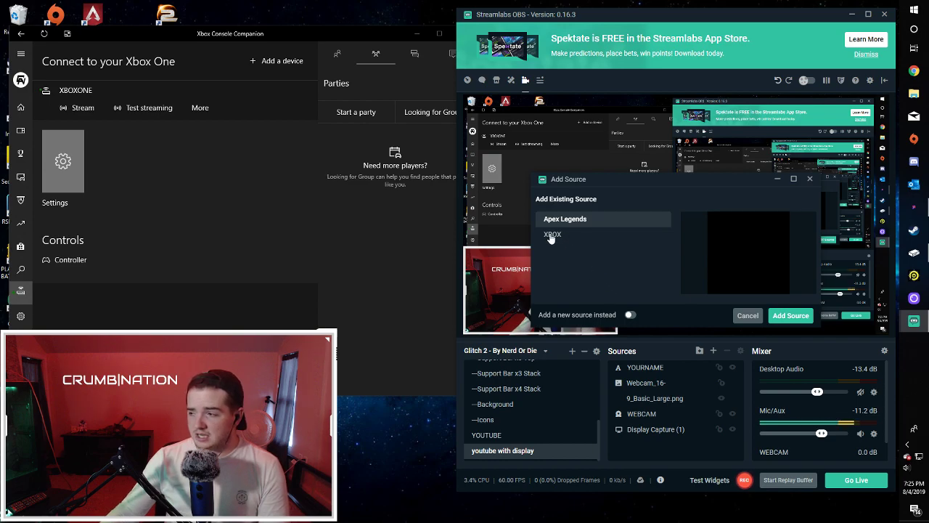
pyautogui.click(631, 316)
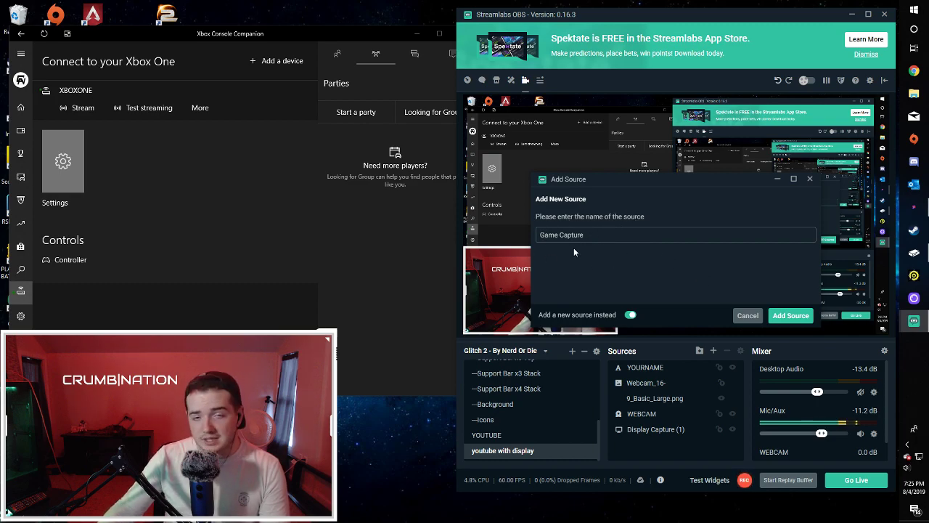
# - Set Game Capture mode to Capture specific window, targeting [XboxApp.exe]: Xbox Console Companion
pyautogui.click(789, 318)
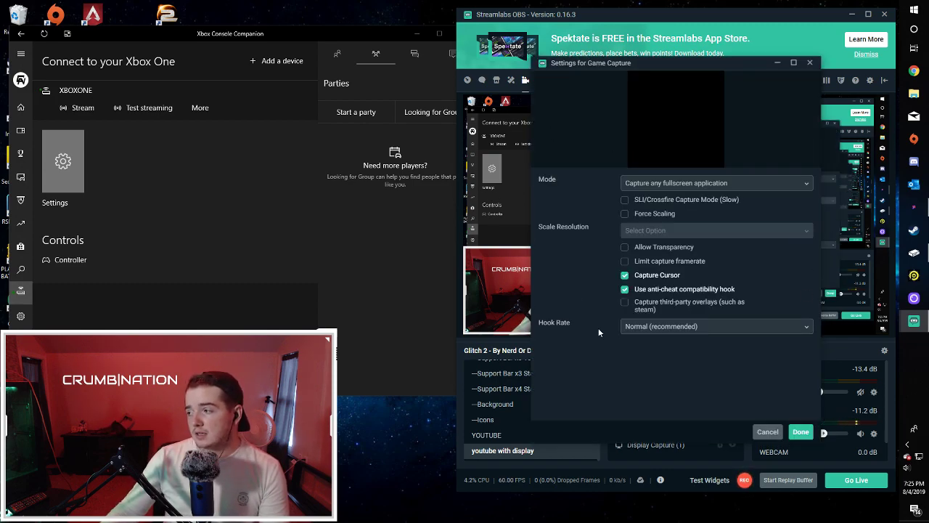
pyautogui.click(651, 187)
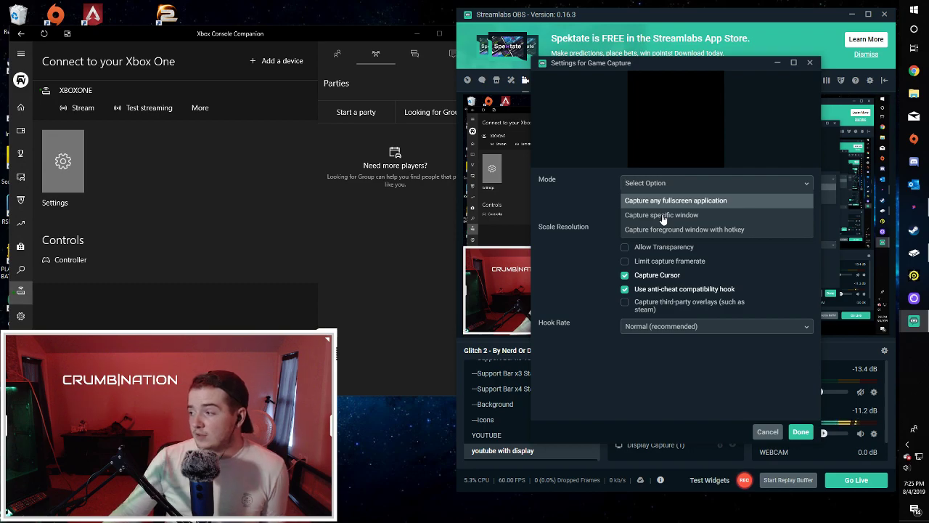
pyautogui.click(662, 216)
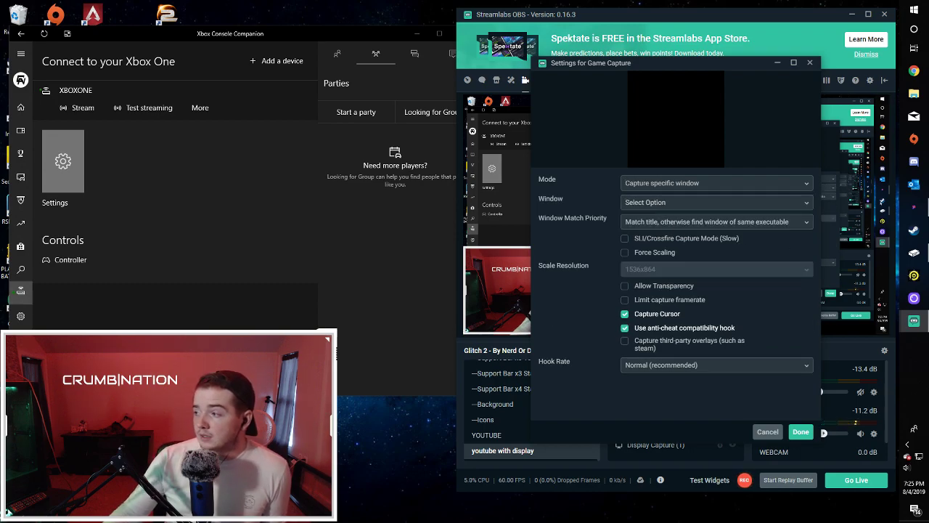
pyautogui.click(674, 207)
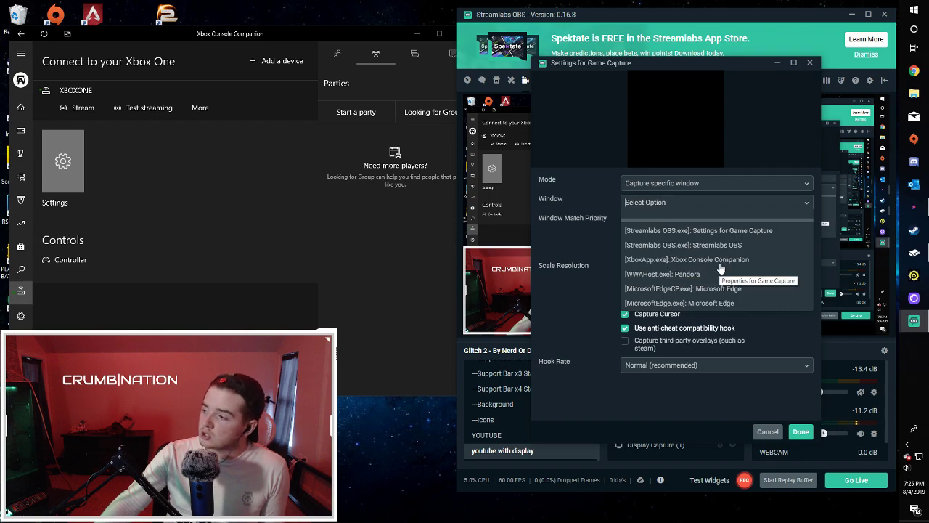
pyautogui.click(679, 260)
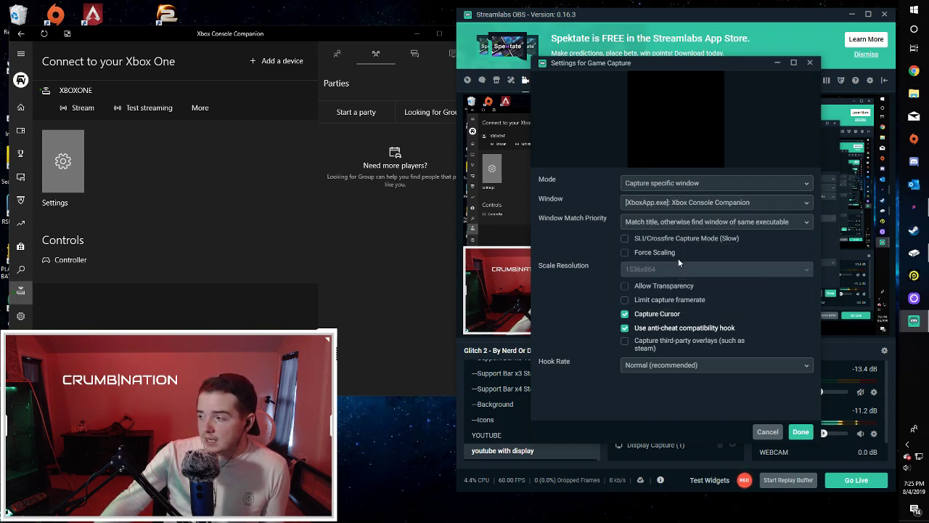
# - Enable Force Scaling on the Game Capture with a 1280x720 scale resolution
pyautogui.click(624, 252)
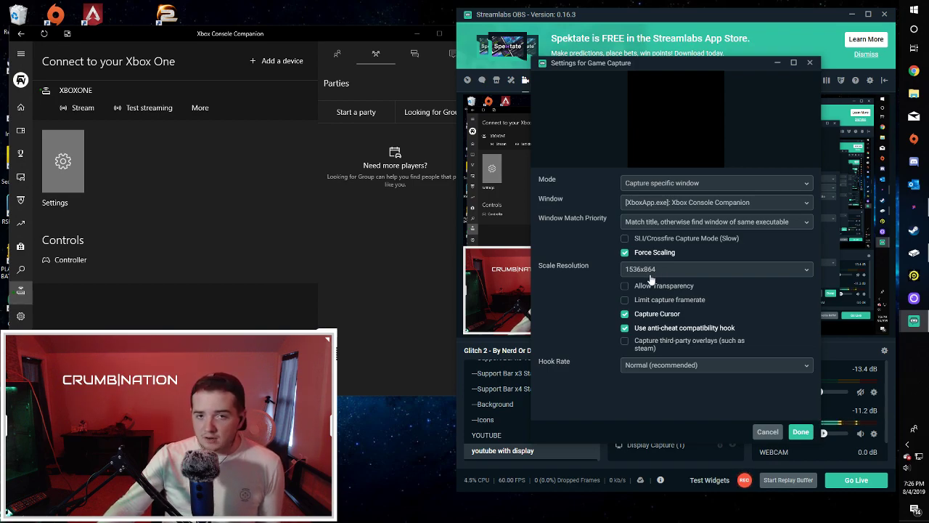
pyautogui.click(652, 270)
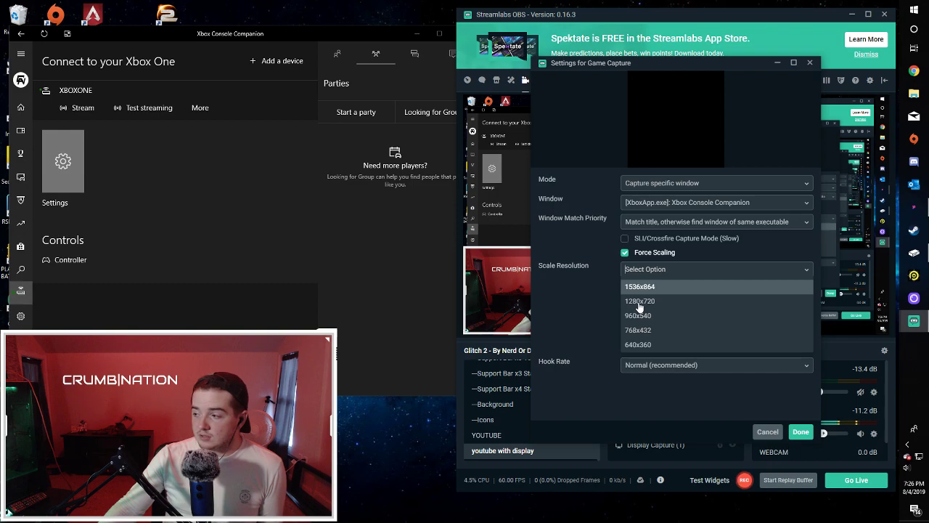
pyautogui.click(640, 302)
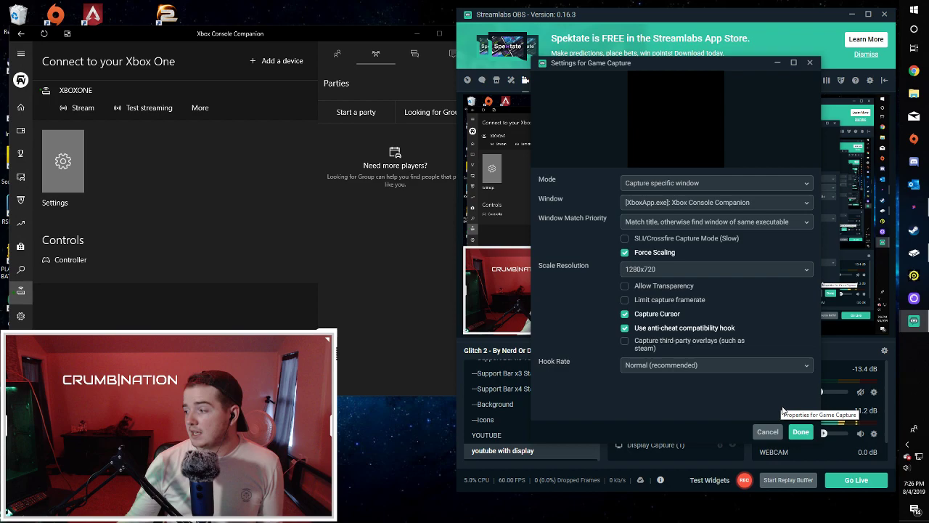
# - Save the Game Capture settings and show the Xbox Console Companion Connection page
pyautogui.click(801, 433)
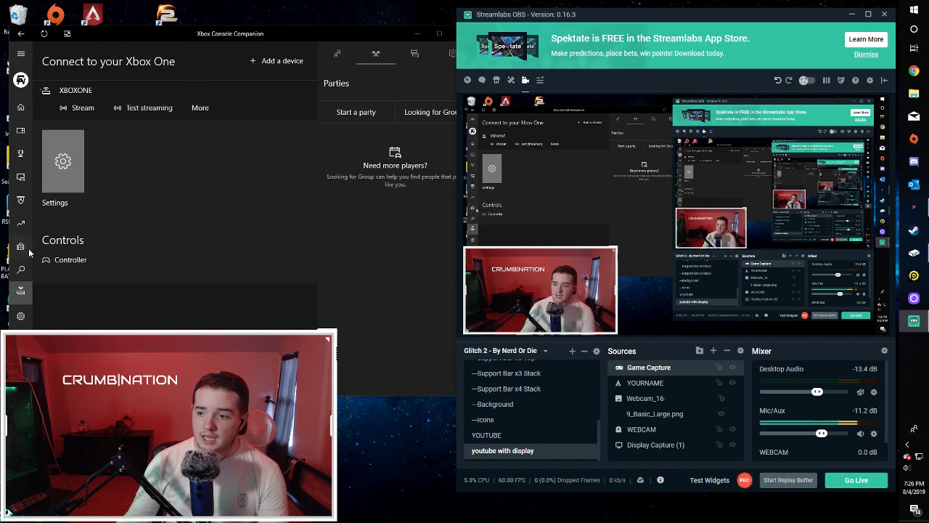
pyautogui.click(20, 292)
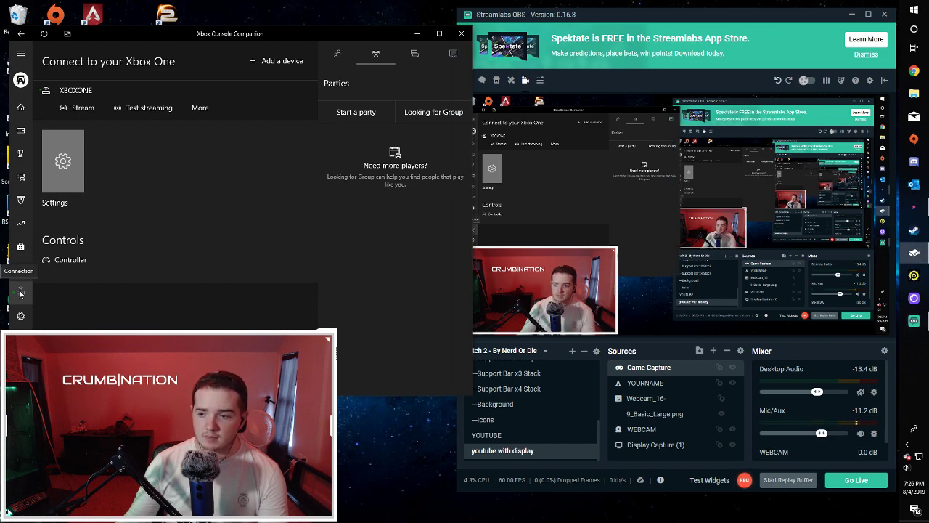
# - Start streaming the XBOXONE console from the Connection page
pyautogui.click(83, 110)
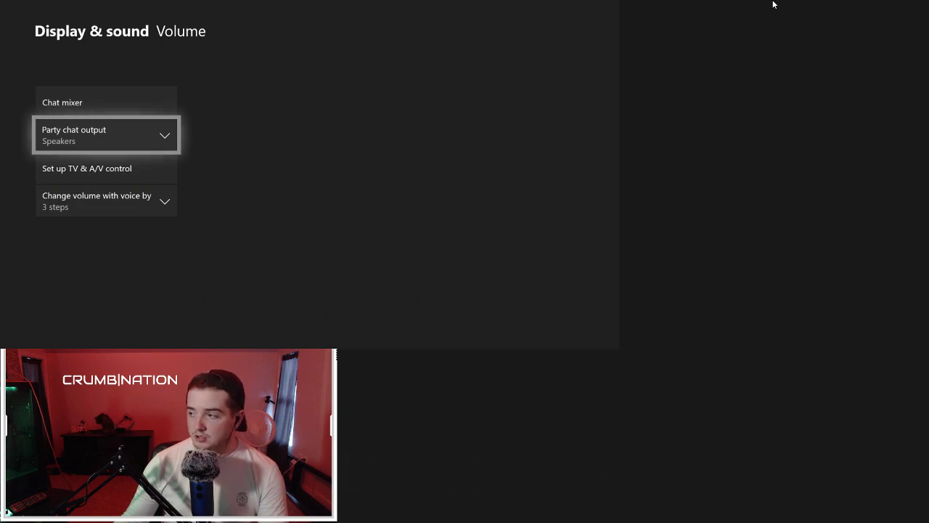
pyautogui.moveTo(898, 5)
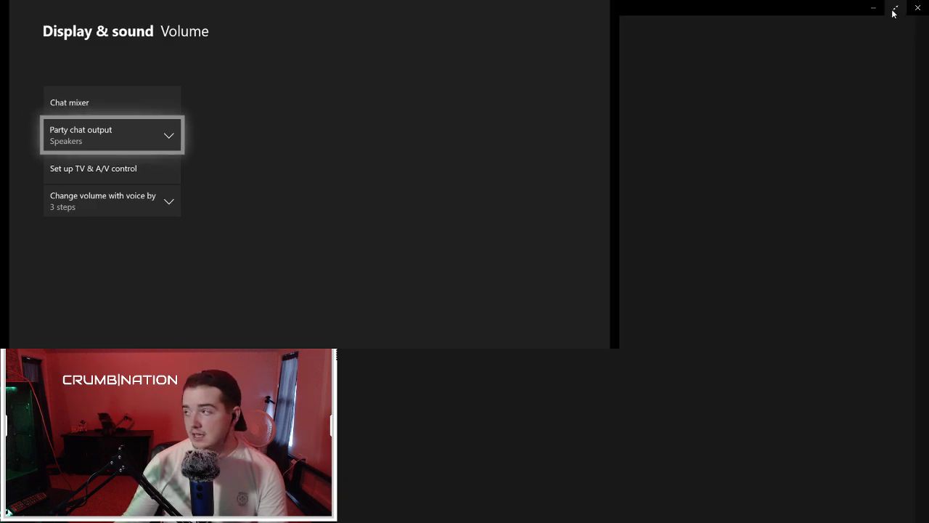
# - Restore the full-screen console stream to a window and position it on the desktop
pyautogui.click(894, 13)
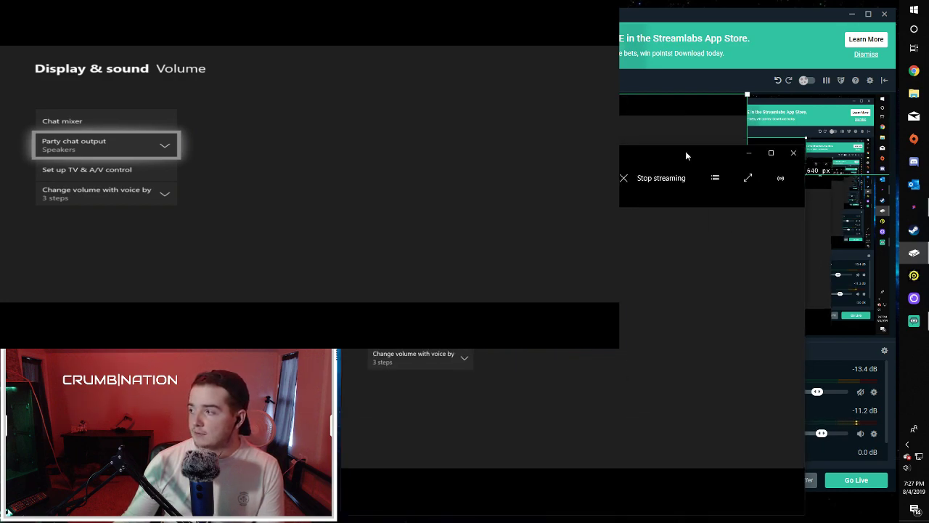
pyautogui.moveTo(686, 151); pyautogui.dragTo(726, 55)
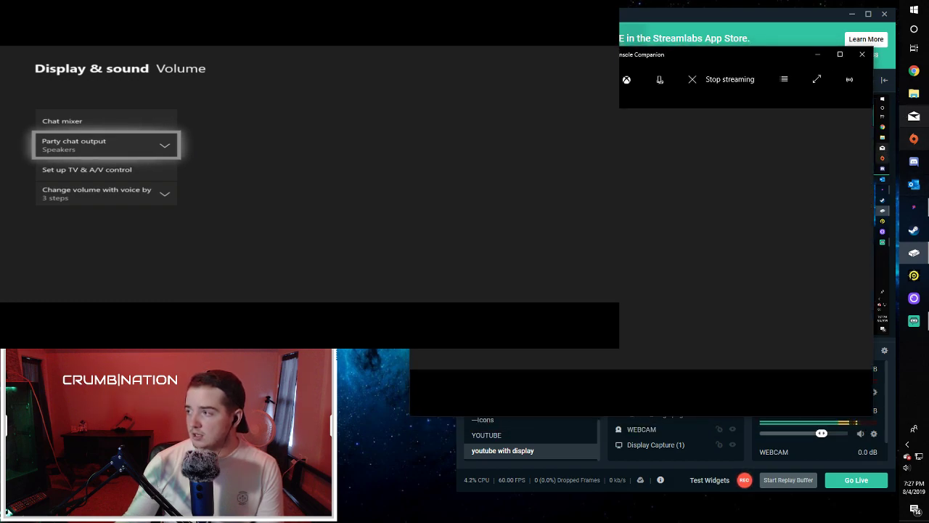
pyautogui.moveTo(720, 54); pyautogui.dragTo(734, 170)
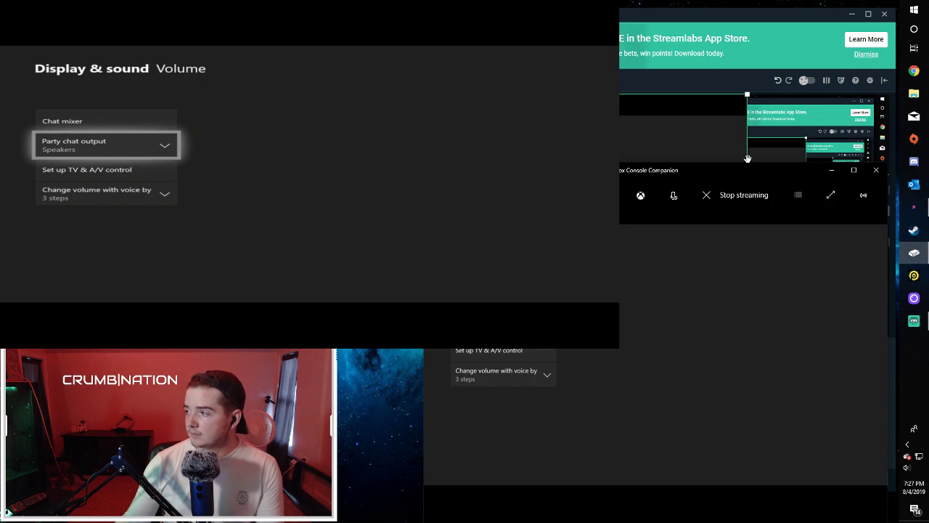
pyautogui.moveTo(753, 169); pyautogui.dragTo(756, 186)
# - Shrink the Display Capture source into the Streamlabs preview's top-left corner
pyautogui.click(719, 235)
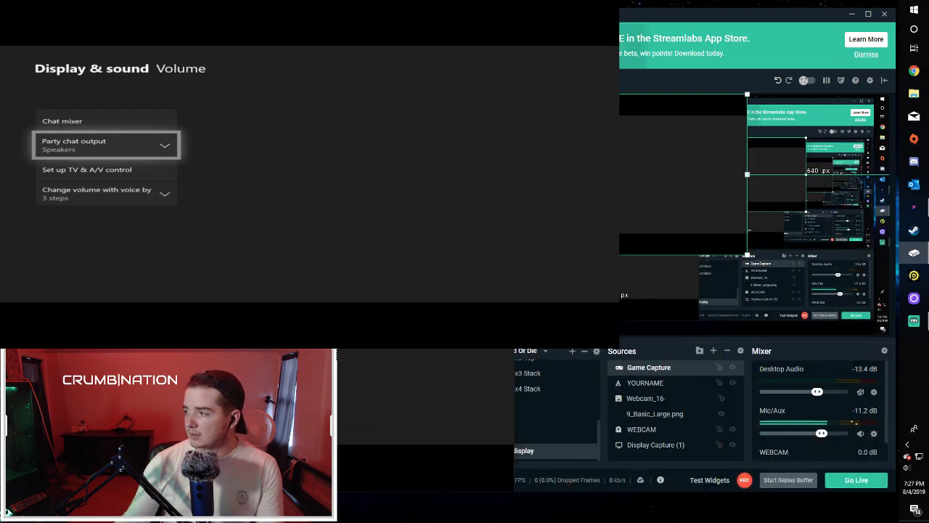
pyautogui.moveTo(747, 256); pyautogui.dragTo(559, 148)
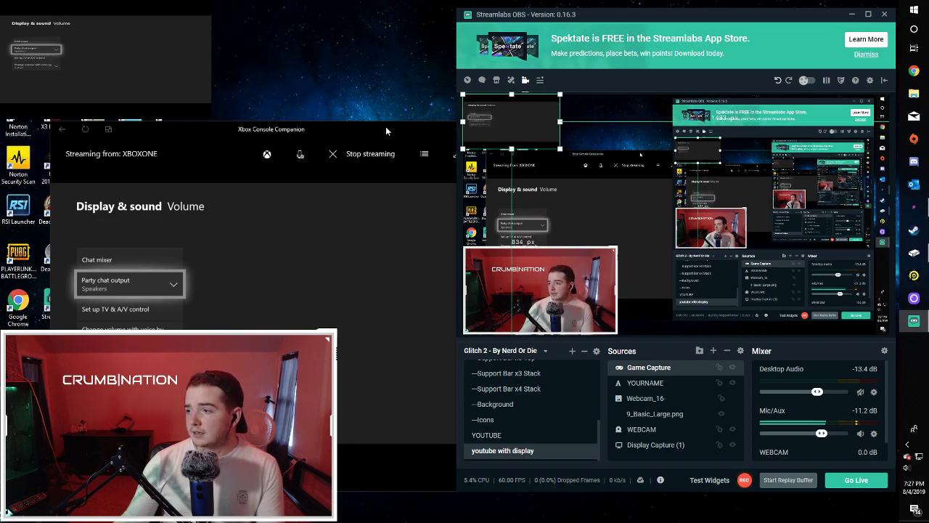
pyautogui.moveTo(385, 128); pyautogui.dragTo(545, 118)
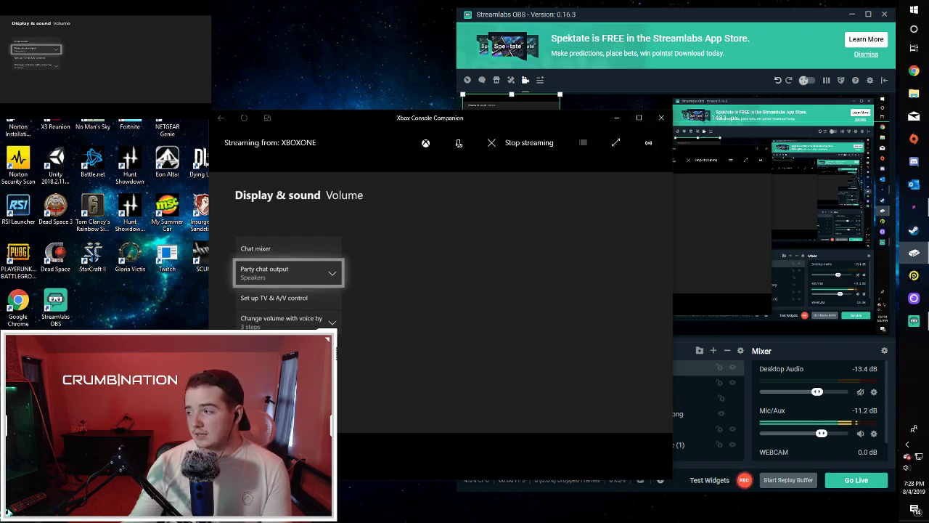
# - Confirm stream quality is Very high and move the stream window to the upper left
pyautogui.click(649, 142)
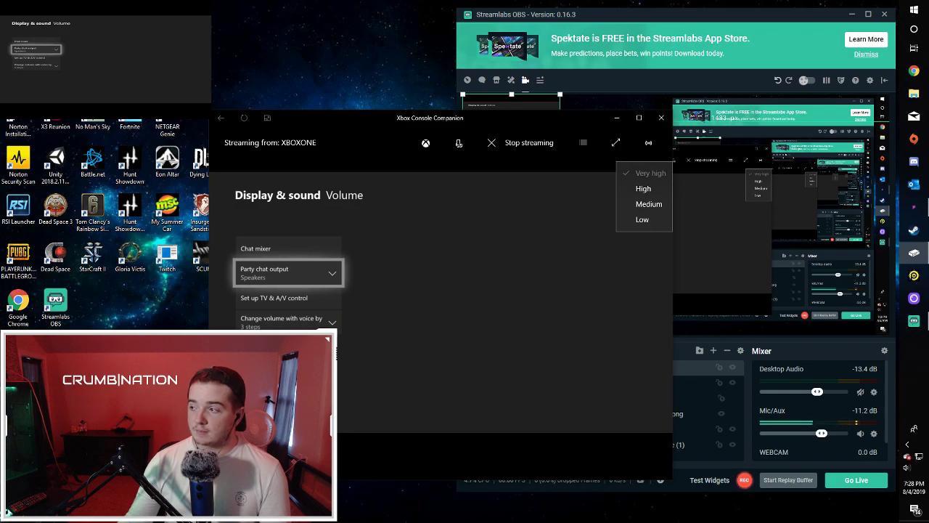
pyautogui.press('Escape')
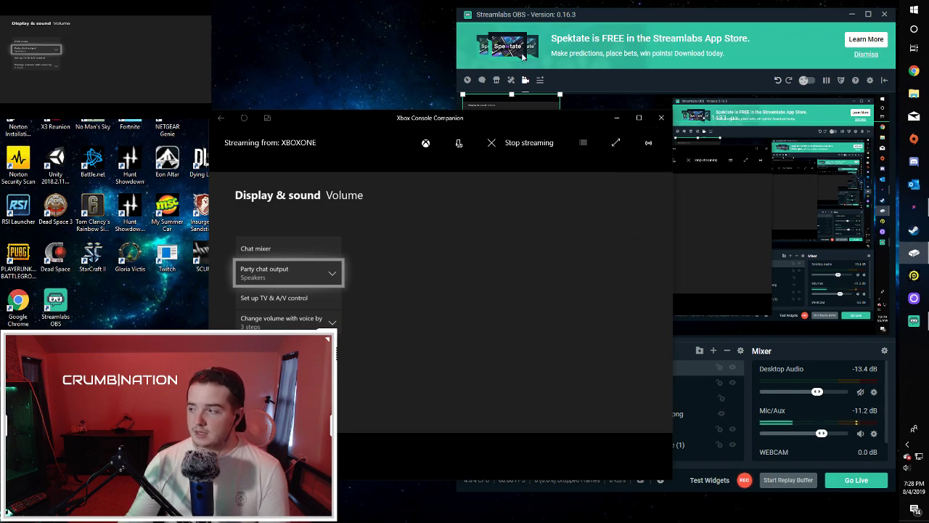
pyautogui.moveTo(519, 114); pyautogui.dragTo(378, 12)
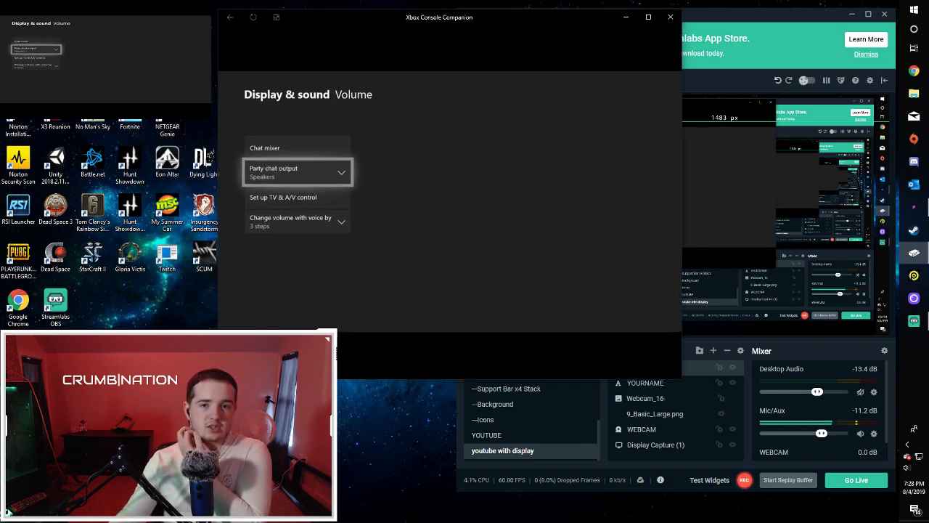
pyautogui.moveTo(522, 21); pyautogui.dragTo(540, 24)
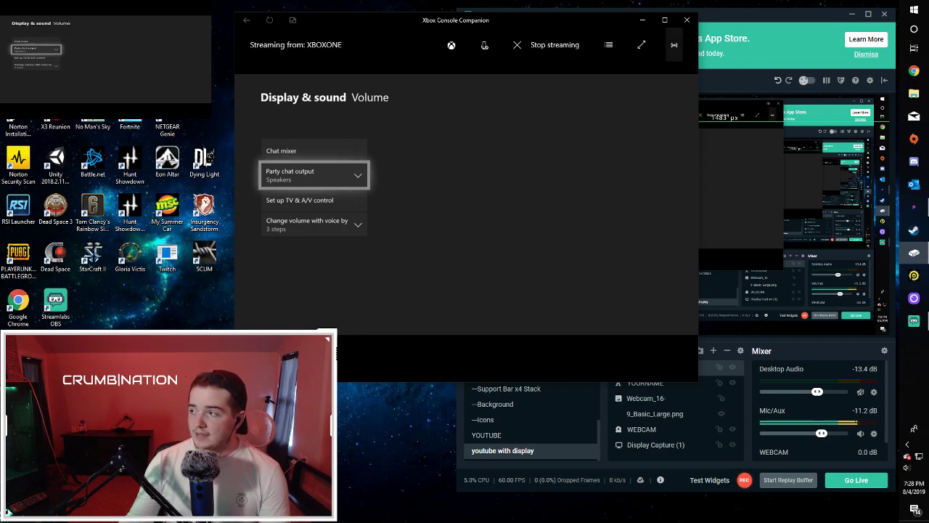
# - Recheck the Very high quality, then slide the stream window aside to uncover Streamlabs OBS
pyautogui.click(673, 45)
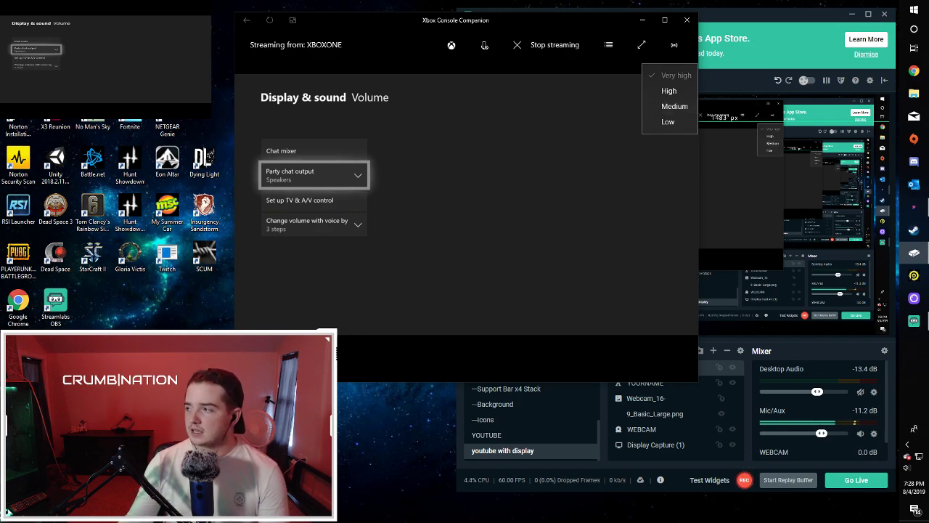
pyautogui.press('Escape')
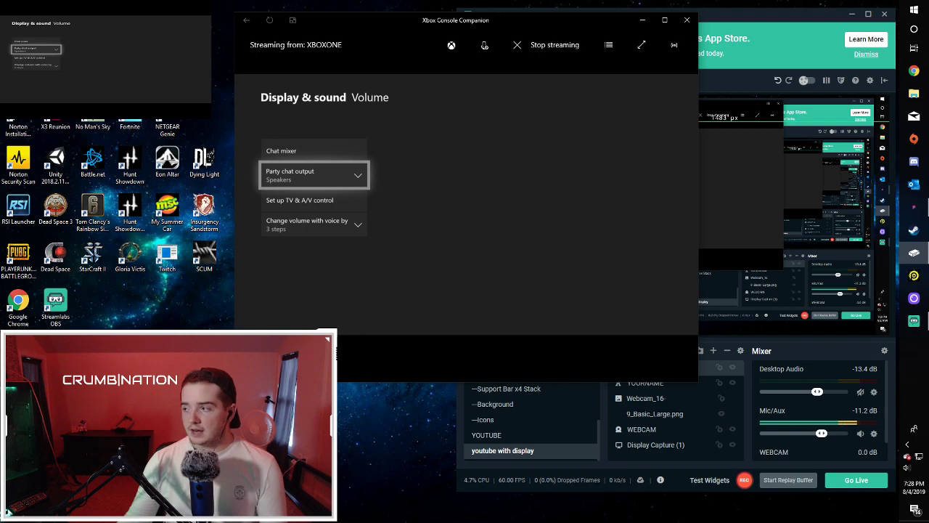
pyautogui.moveTo(559, 20); pyautogui.dragTo(292, 26)
# - Drag the capture source's bottom-right handle outward to enlarge the Xbox stream in the preview
pyautogui.click(558, 149)
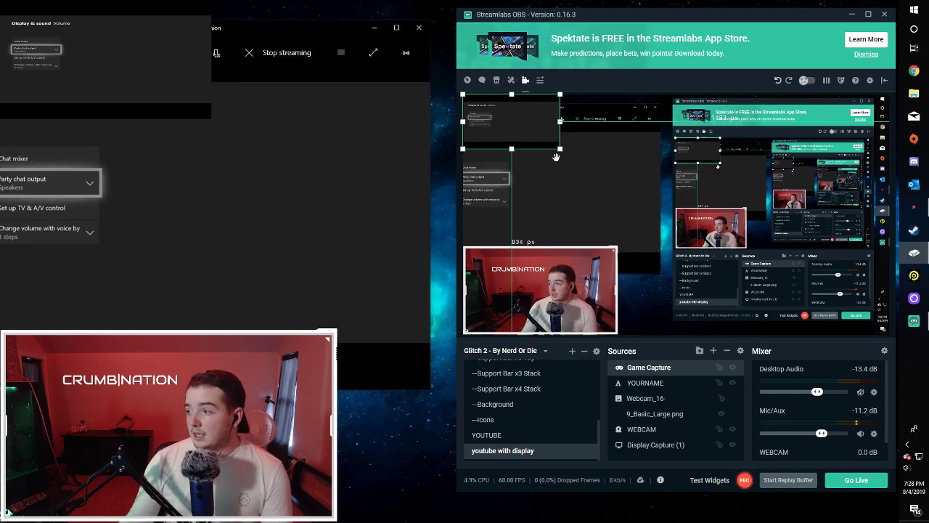
pyautogui.moveTo(558, 149); pyautogui.dragTo(732, 197)
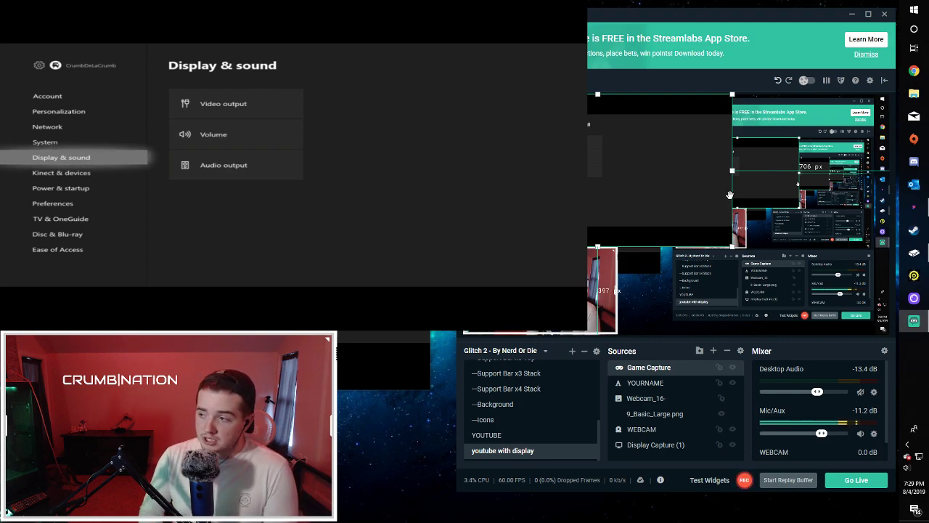
# - Open Display & sound > Volume on the console and check Party chat output stays Speakers
pyautogui.press('Right')
pyautogui.press('Down')
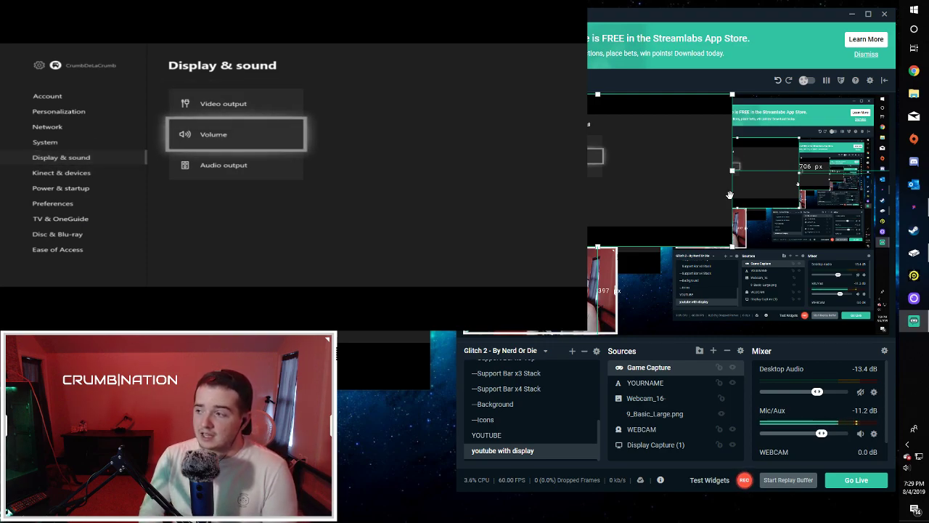
pyautogui.press('Return')
pyautogui.press('Down')
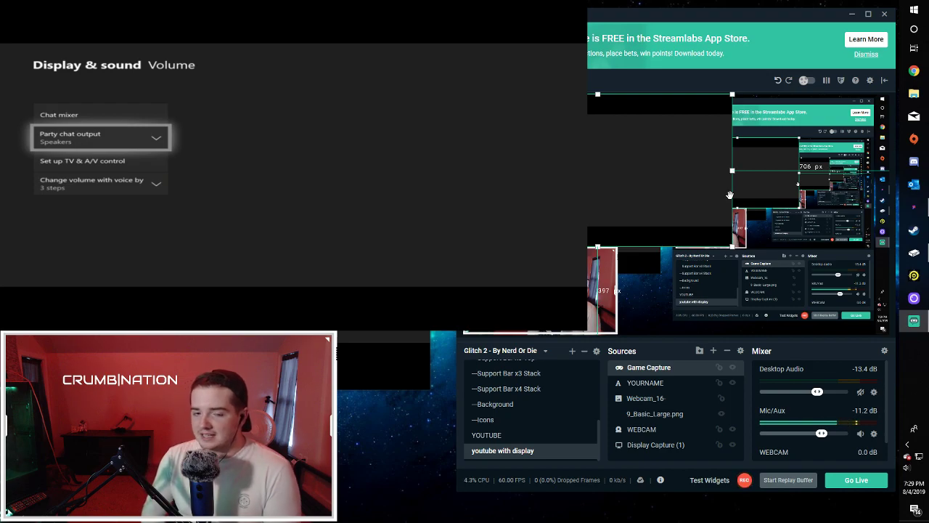
pyautogui.press('Return')
pyautogui.press('Return')
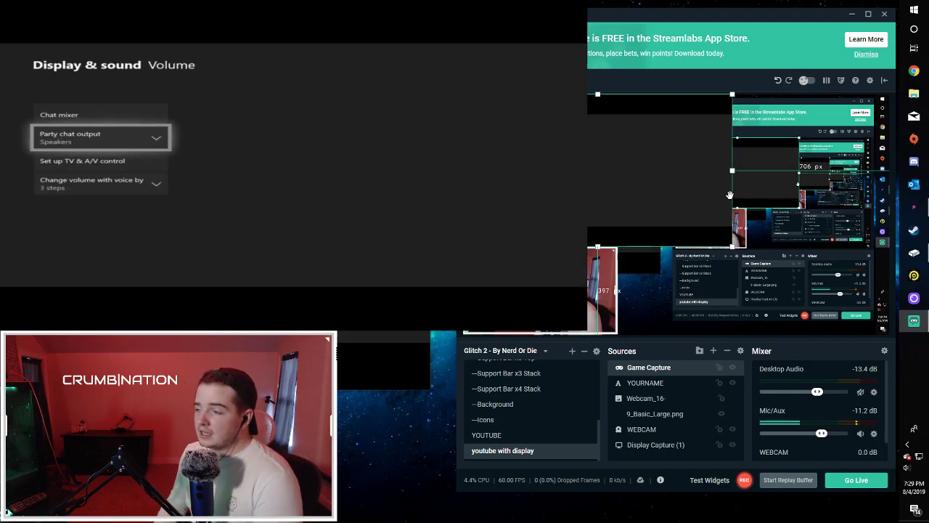